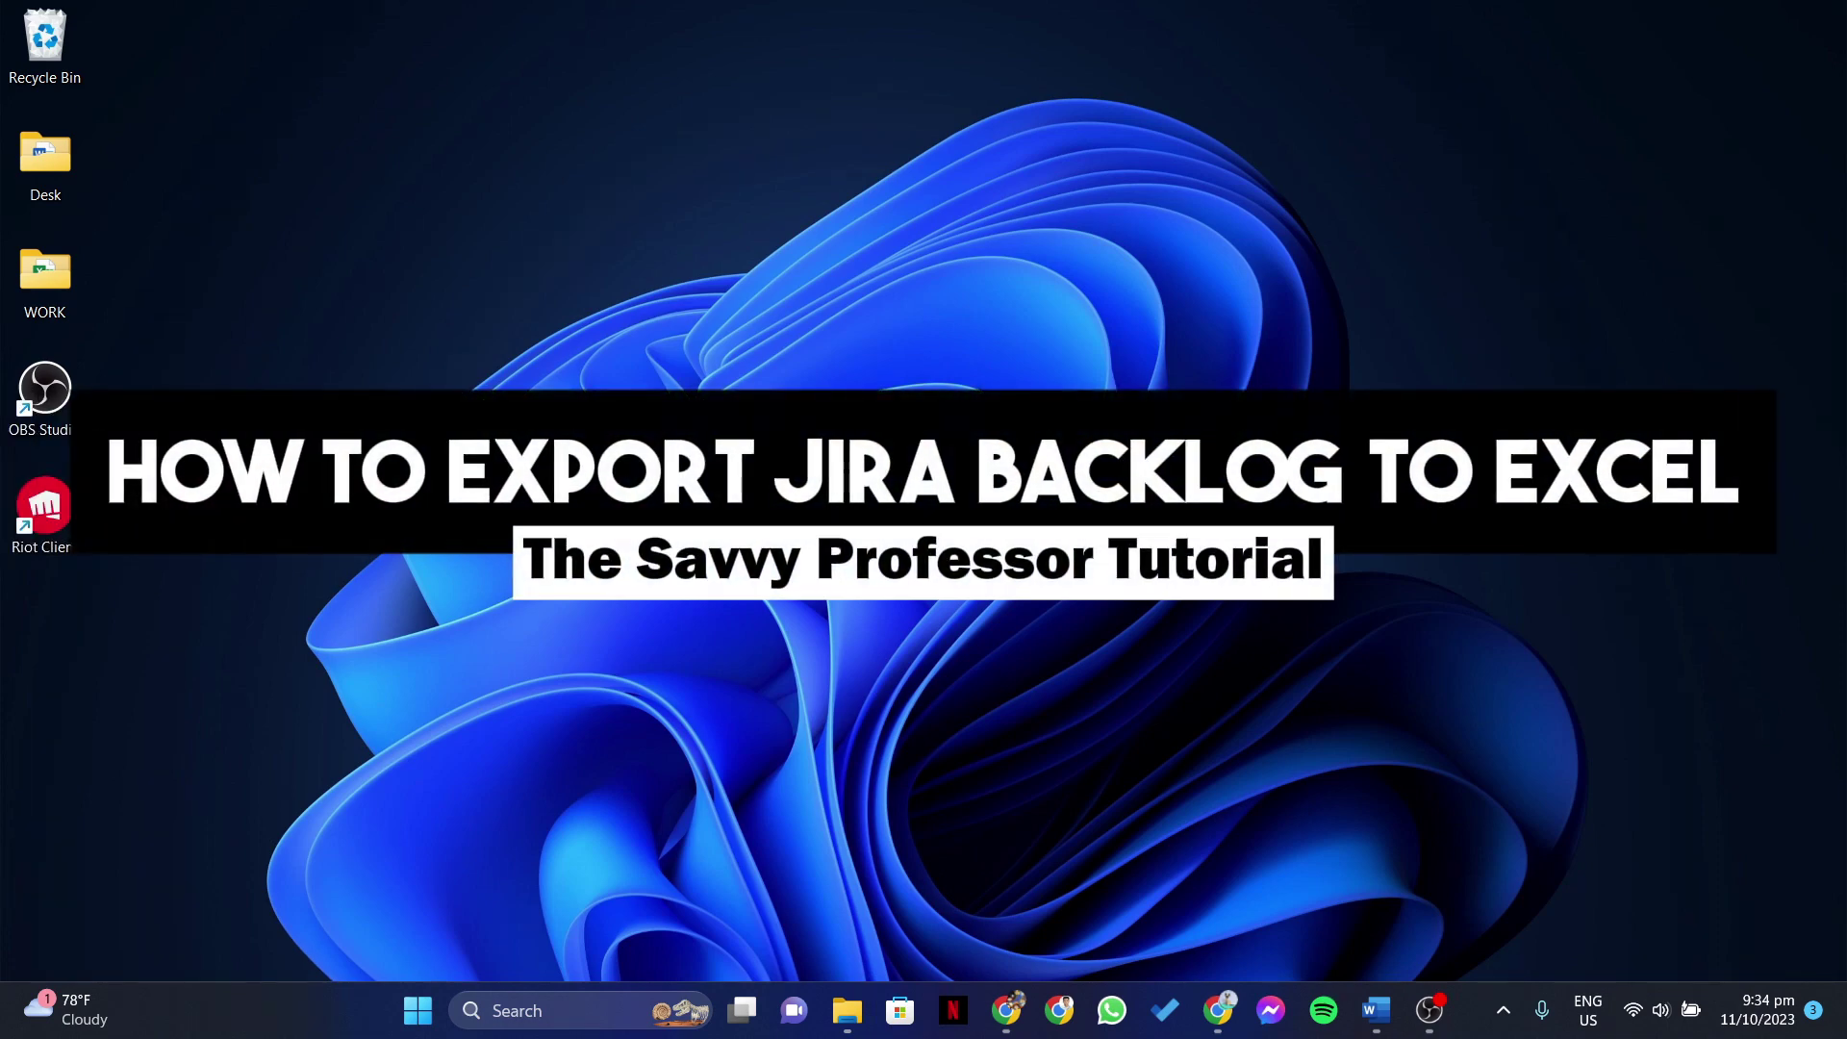
Bring up Chrome with Jira and open the Filters menu.
{"action": "left_click", "coordinate": [1007, 1011]}
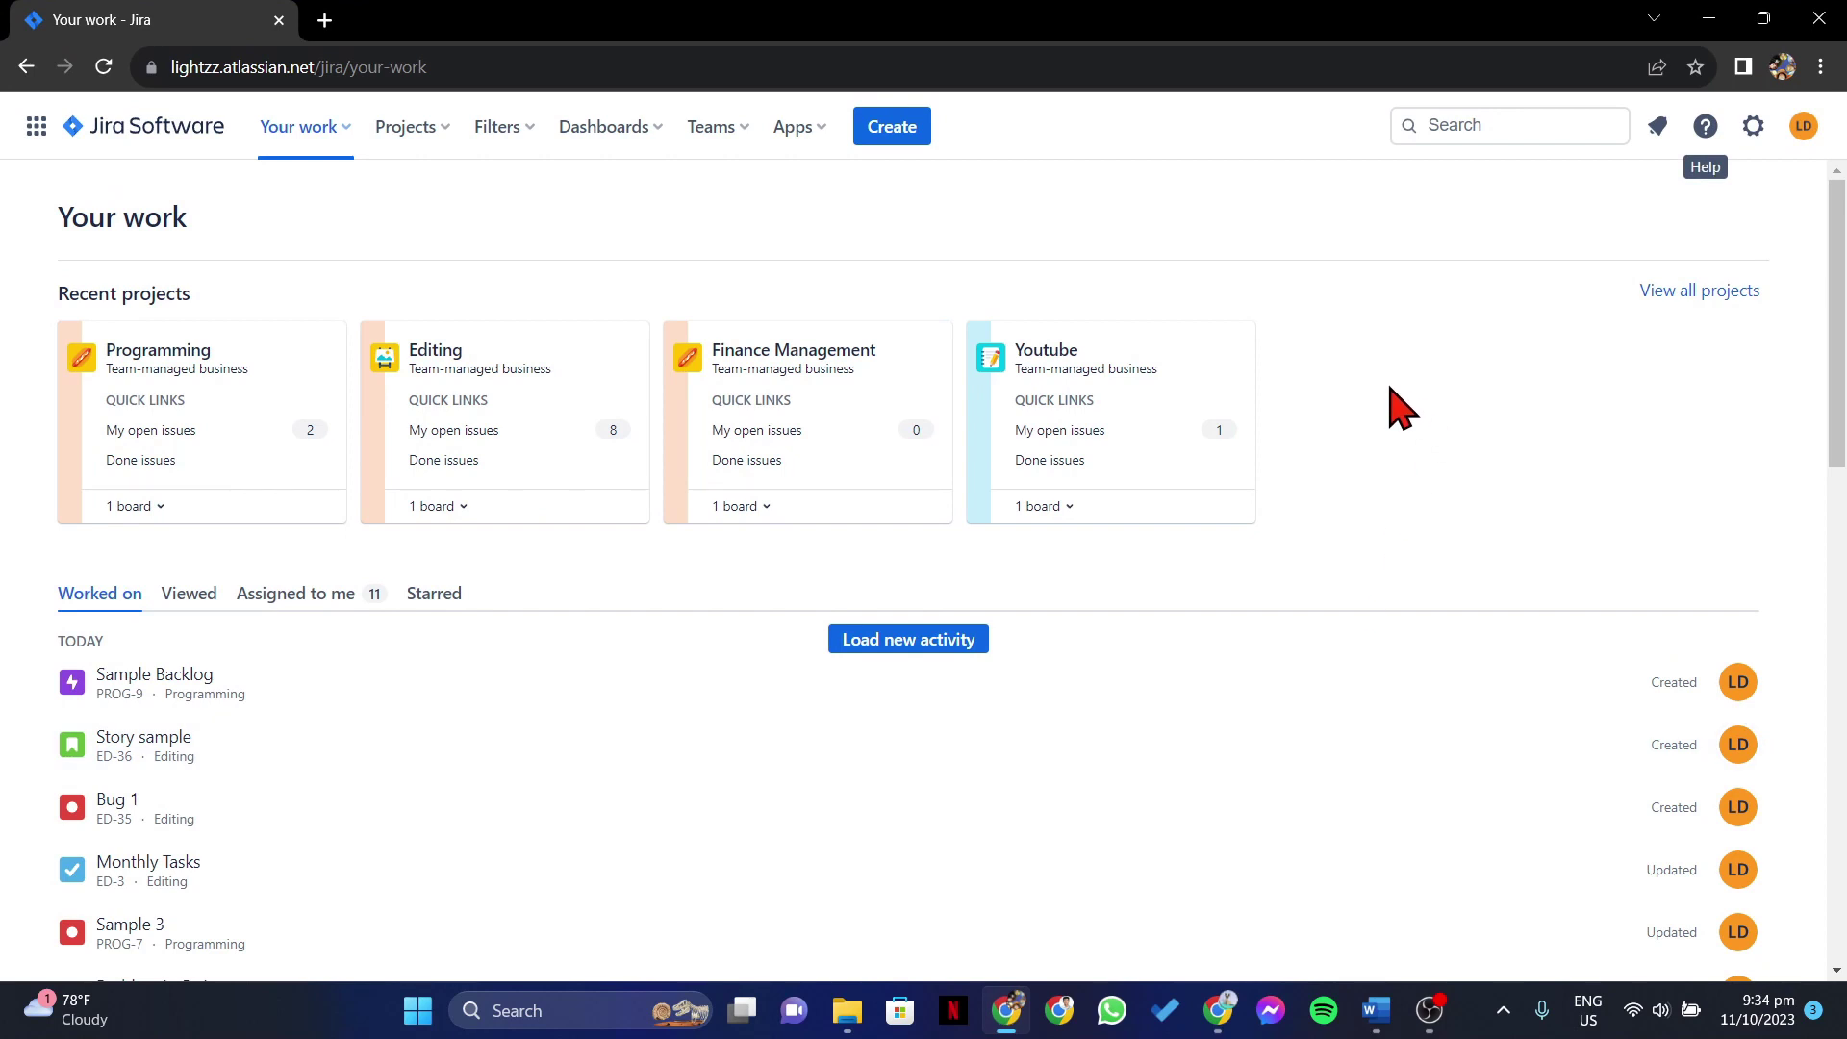
{"action": "left_click", "coordinate": [501, 125]}
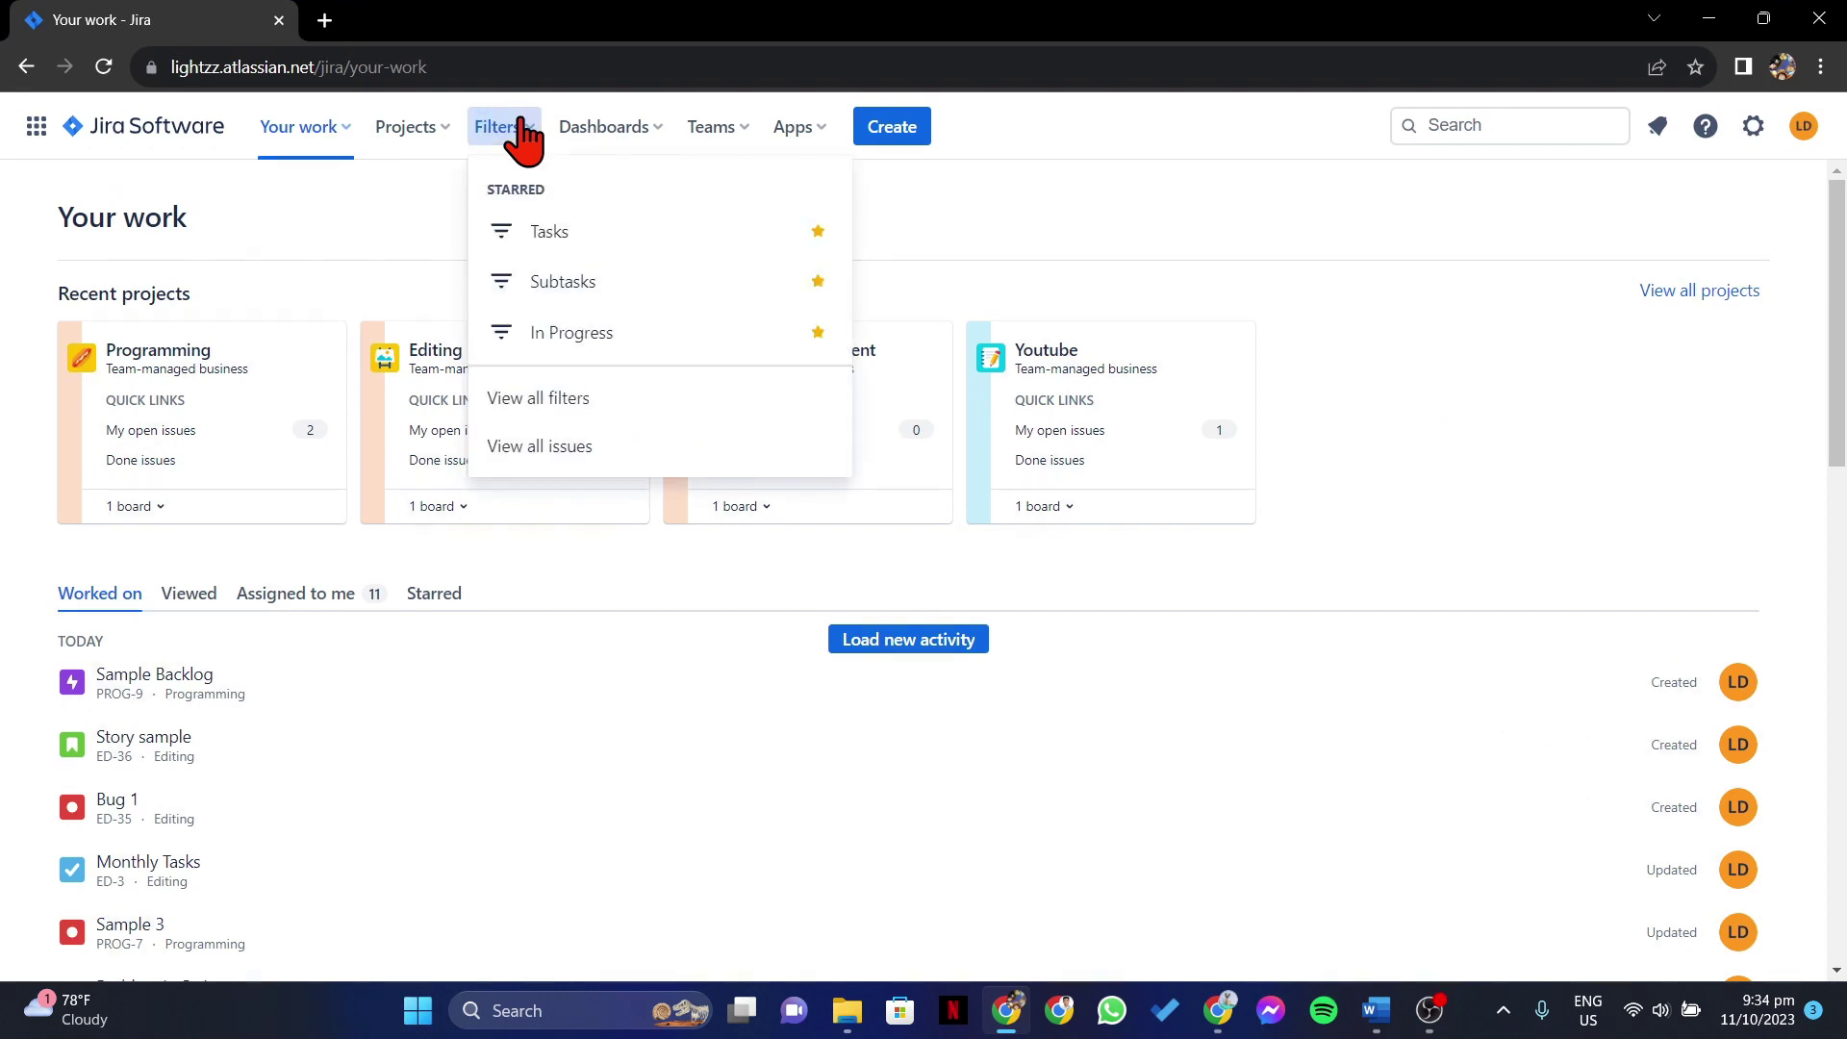
{"action": "left_click", "coordinate": [589, 451]}
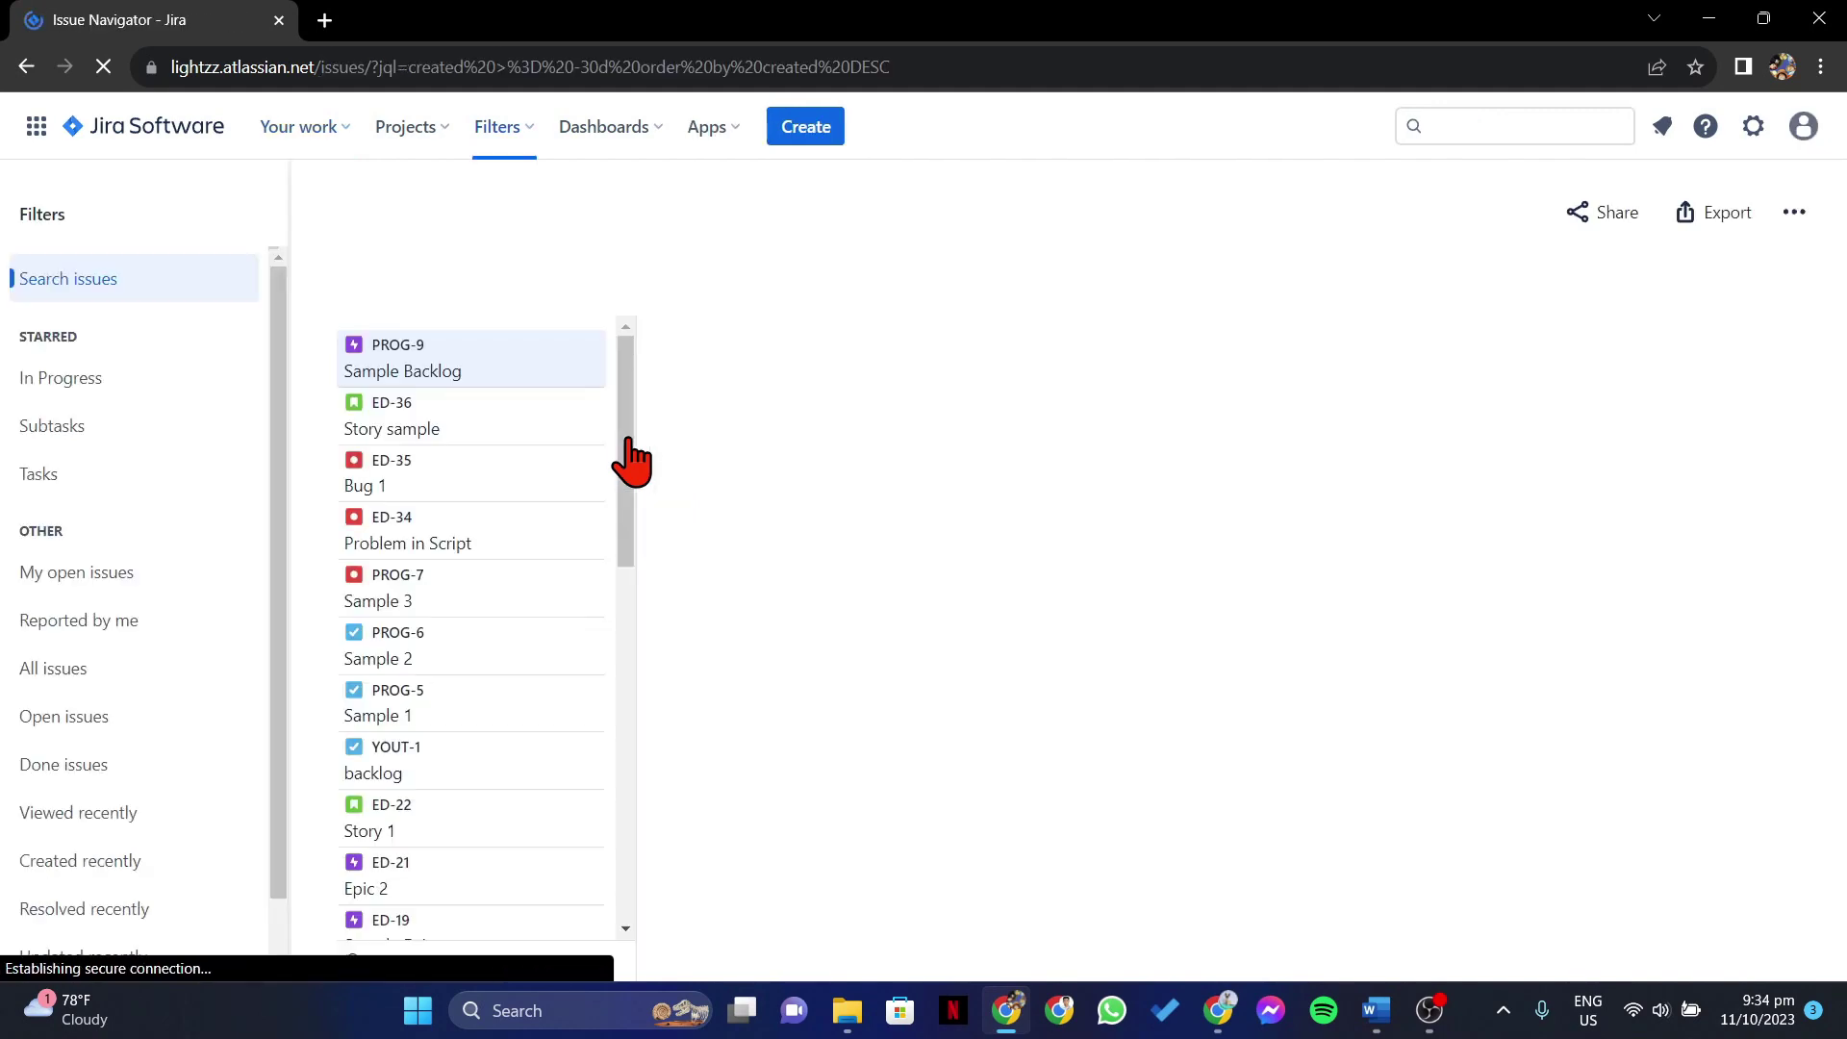
{"action": "scroll", "coordinate": [464, 549], "scroll_direction": "down", "scroll_amount": 5}
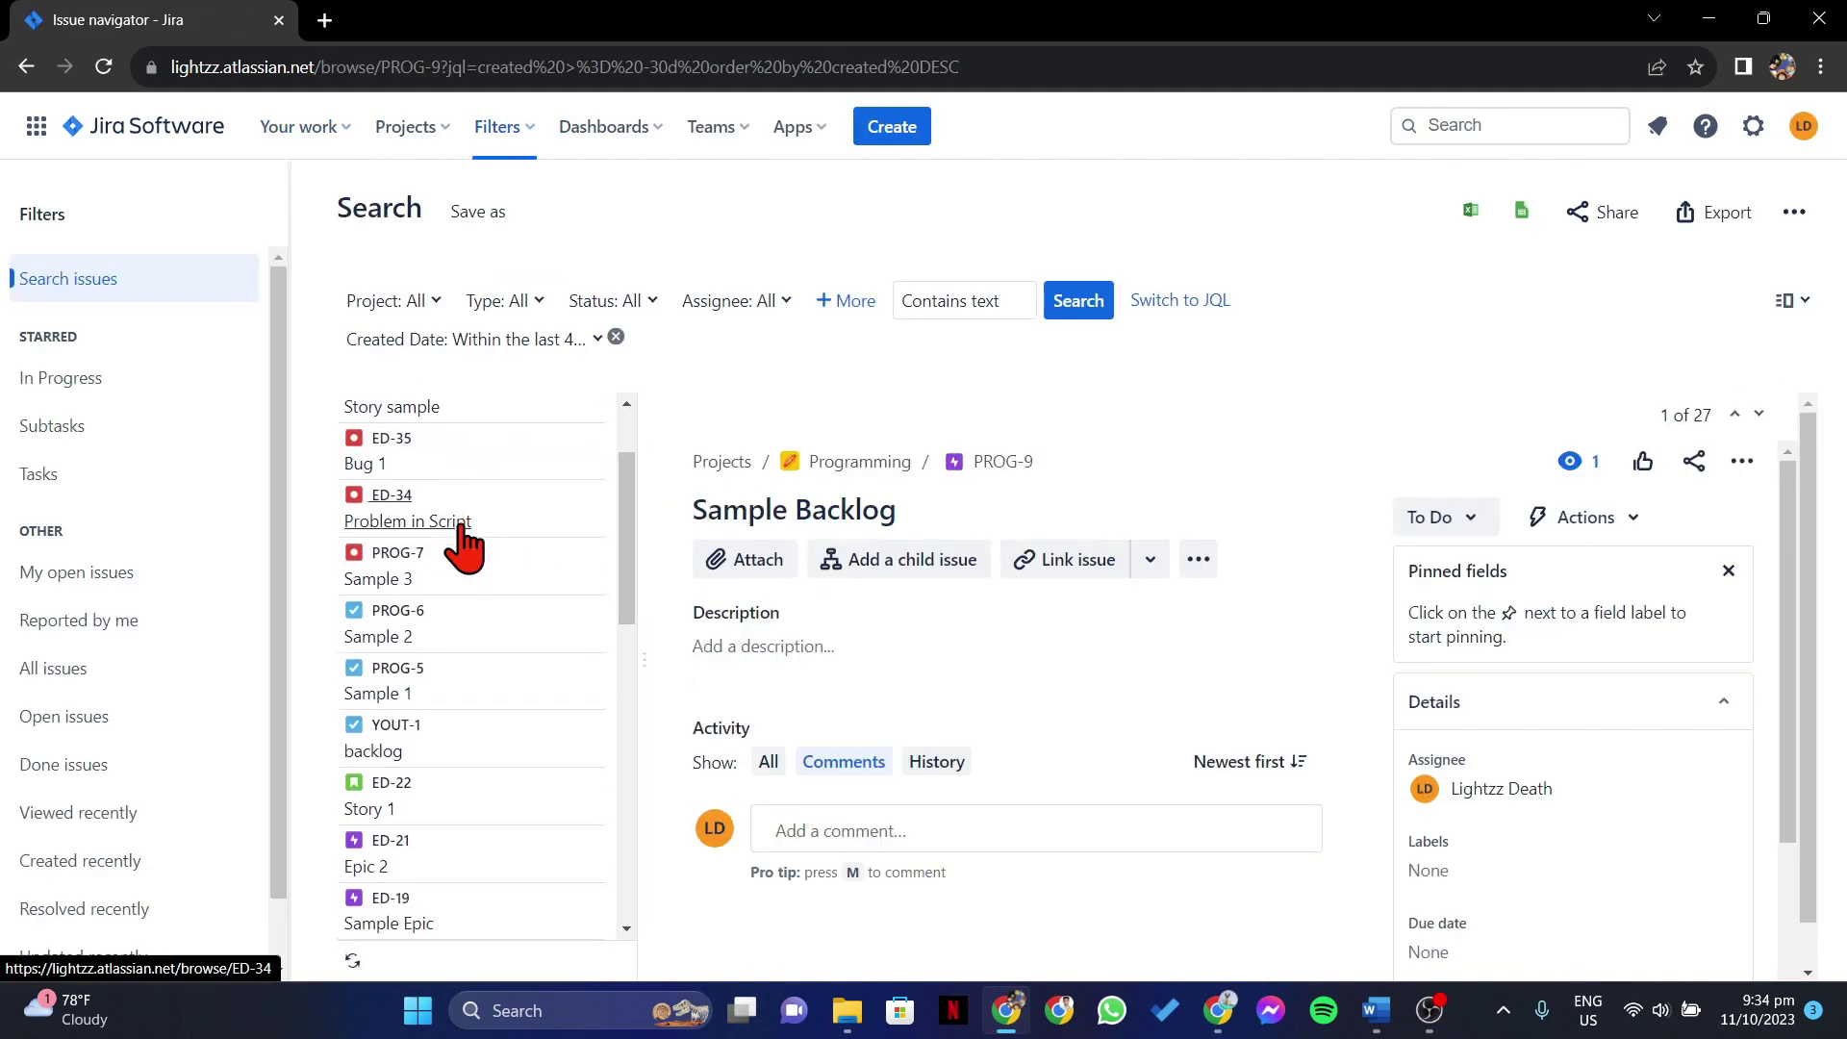
{"action": "scroll", "coordinate": [466, 549], "scroll_direction": "down", "scroll_amount": 5}
{"action": "scroll", "coordinate": [464, 550], "scroll_direction": "down", "scroll_amount": 3}
{"action": "scroll", "coordinate": [465, 679], "scroll_direction": "up", "scroll_amount": 5}
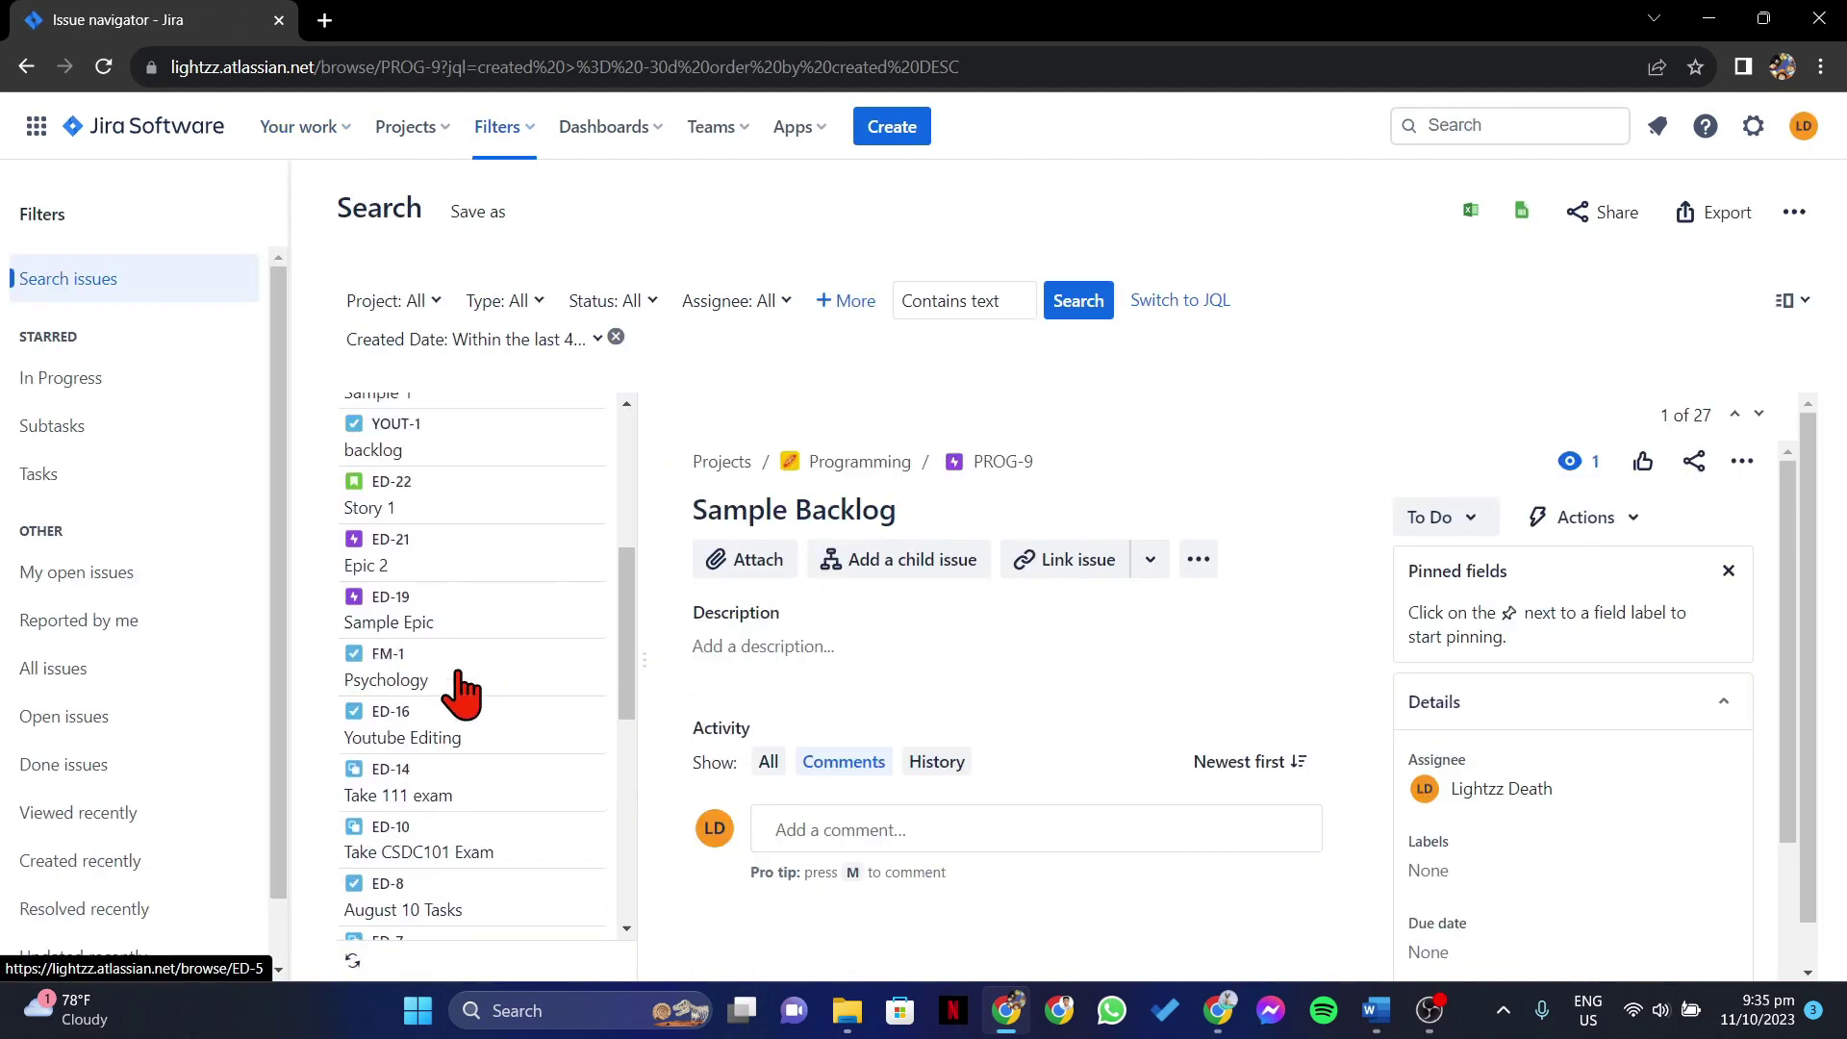
{"action": "scroll", "coordinate": [461, 695], "scroll_direction": "up", "scroll_amount": 5}
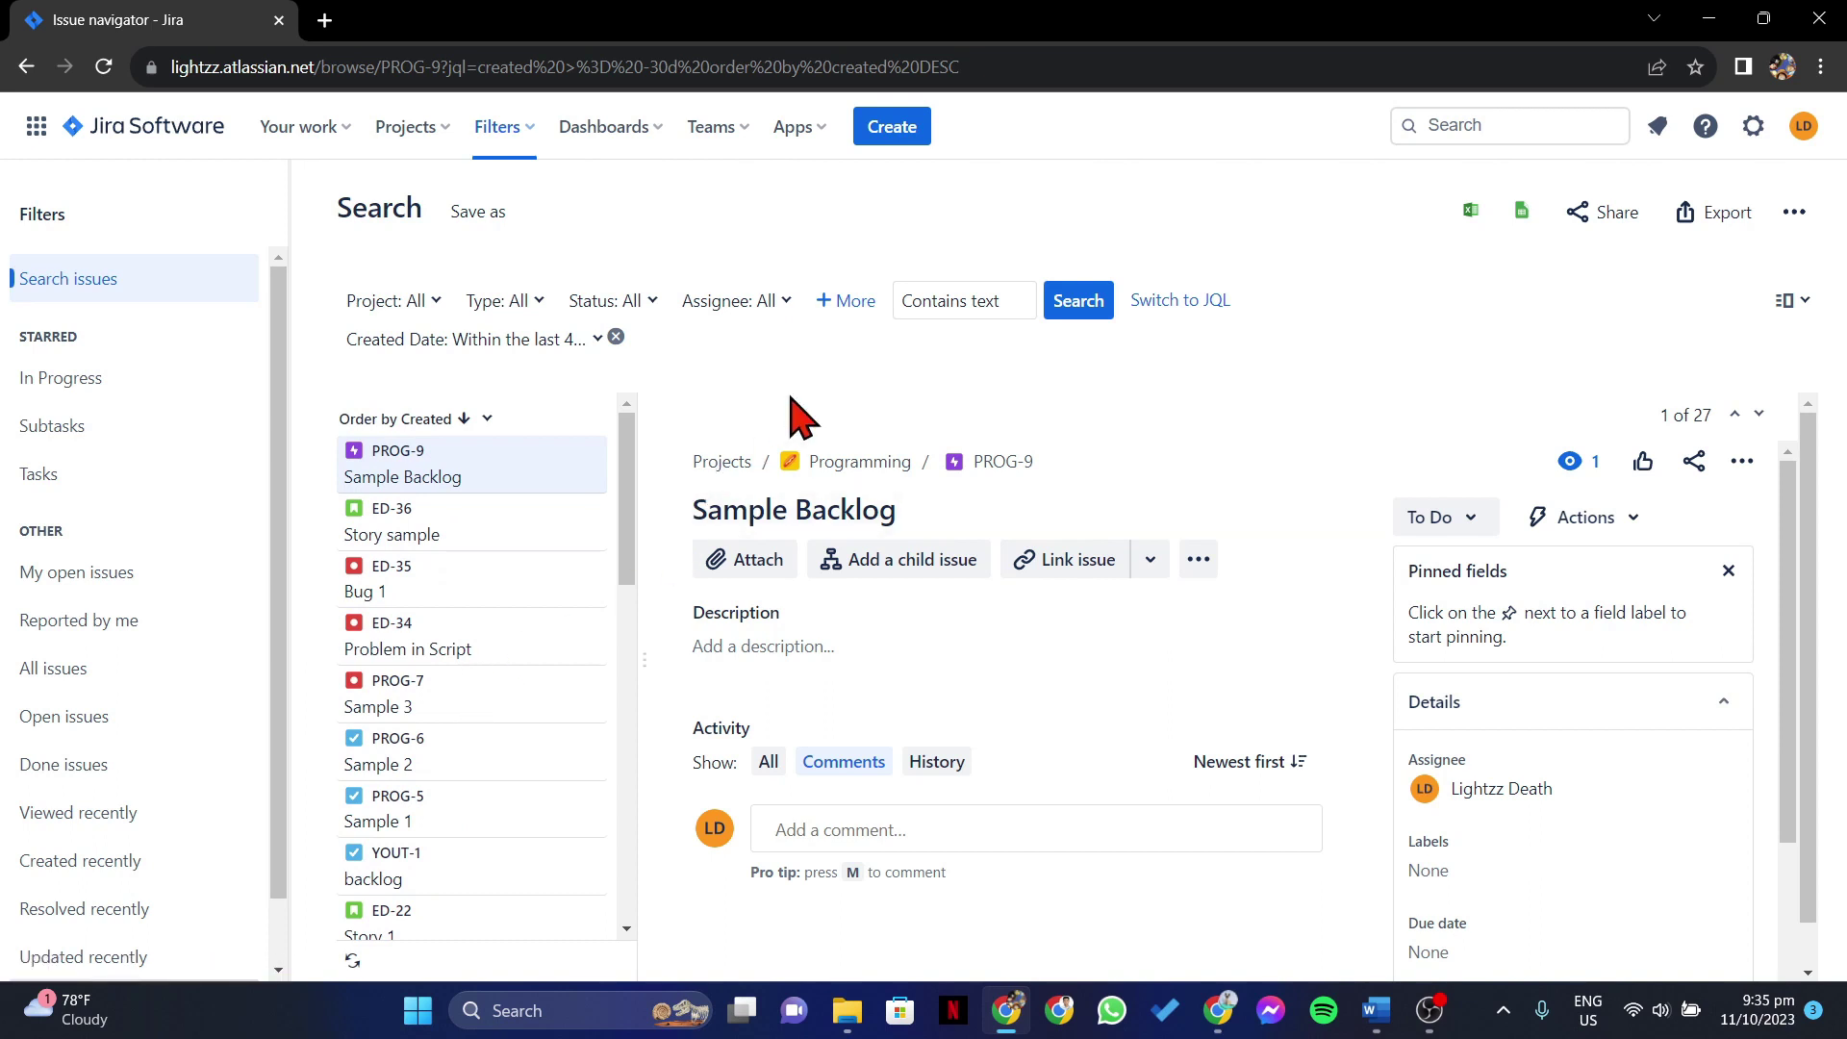
Filter to the Editing (ED) project and All Standard Issue Types, then check Status and Assignee filters.
{"action": "left_click", "coordinate": [416, 303]}
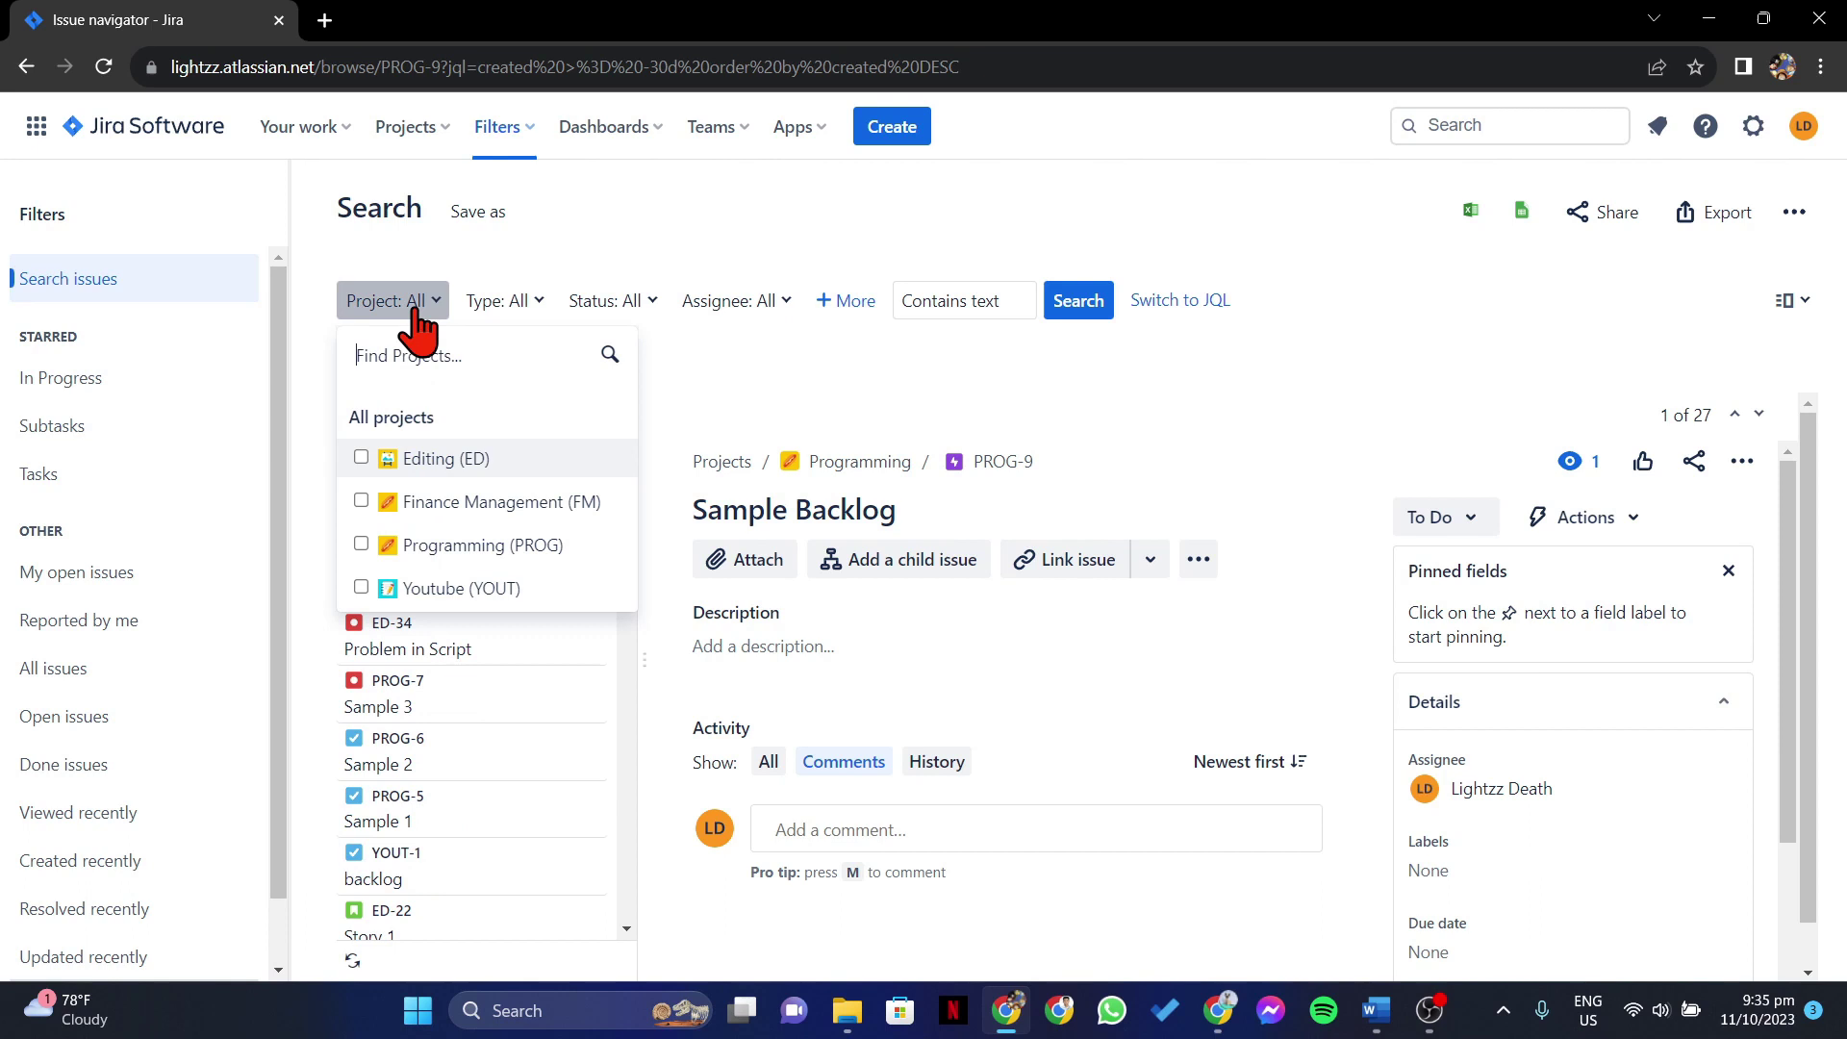
{"action": "left_click", "coordinate": [361, 458]}
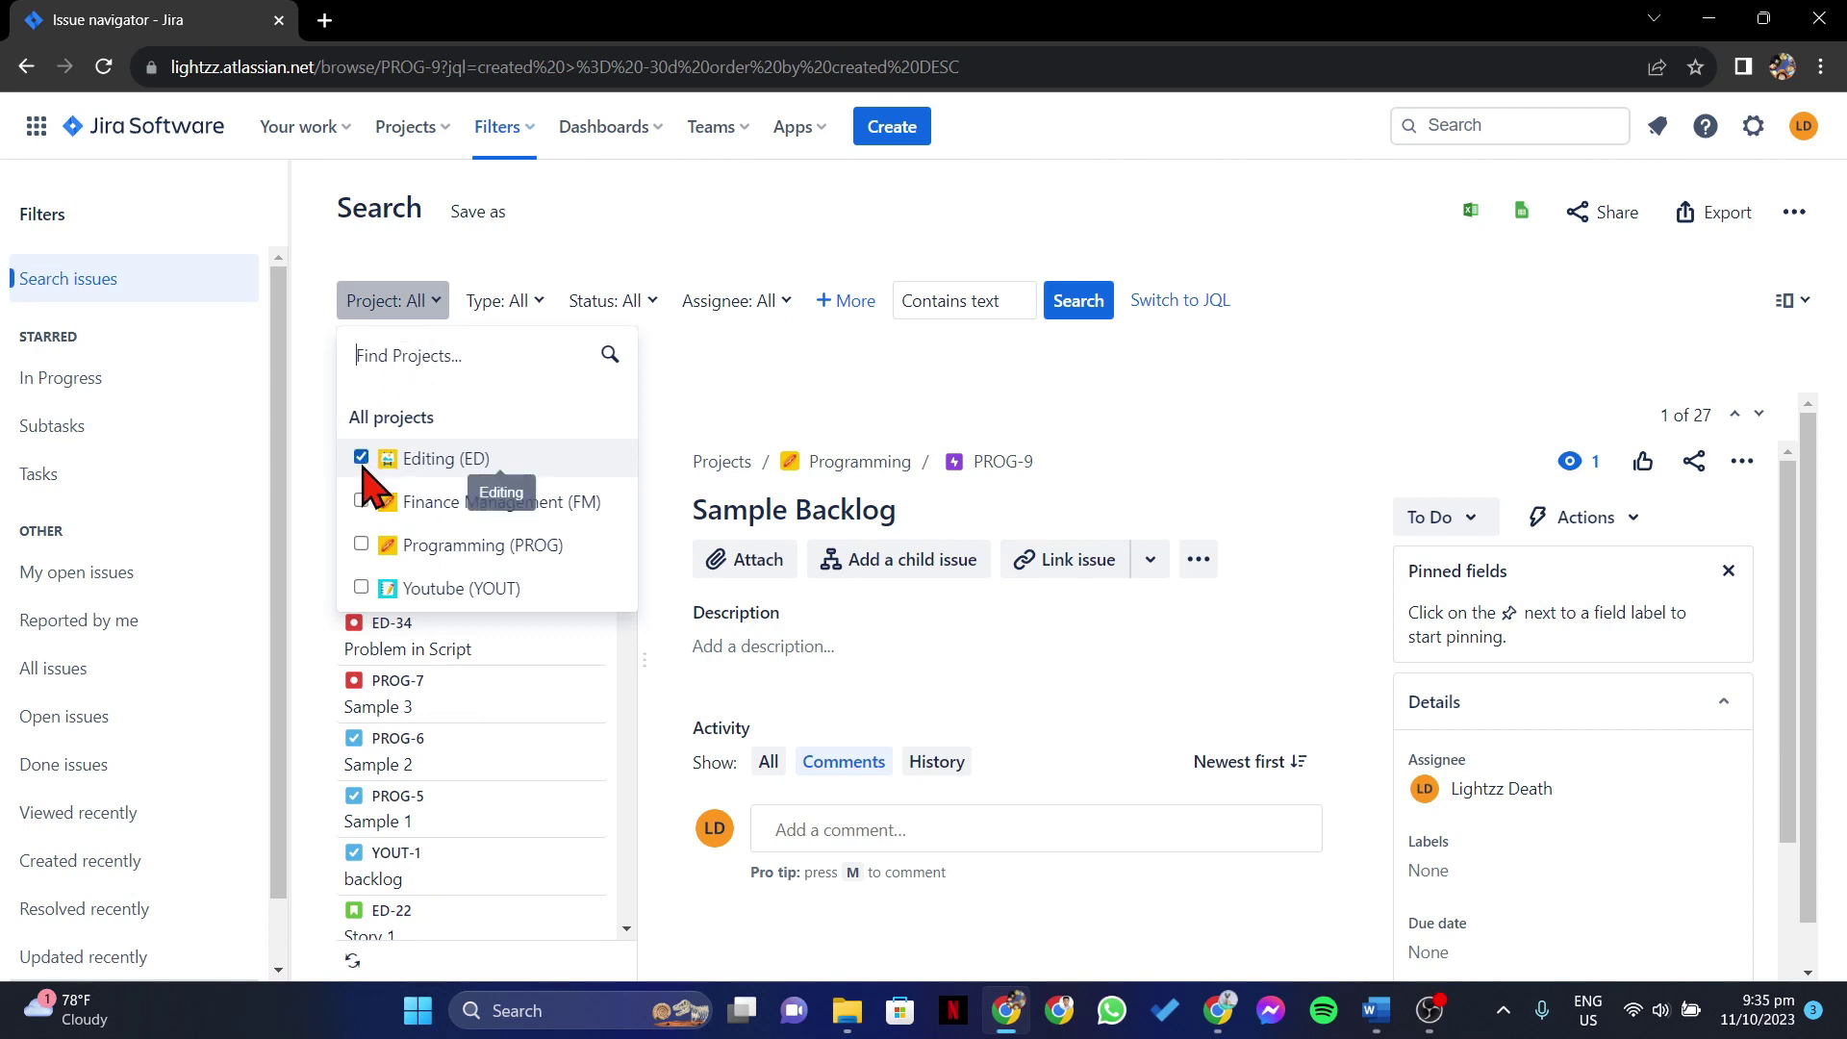
{"action": "left_click", "coordinate": [509, 303]}
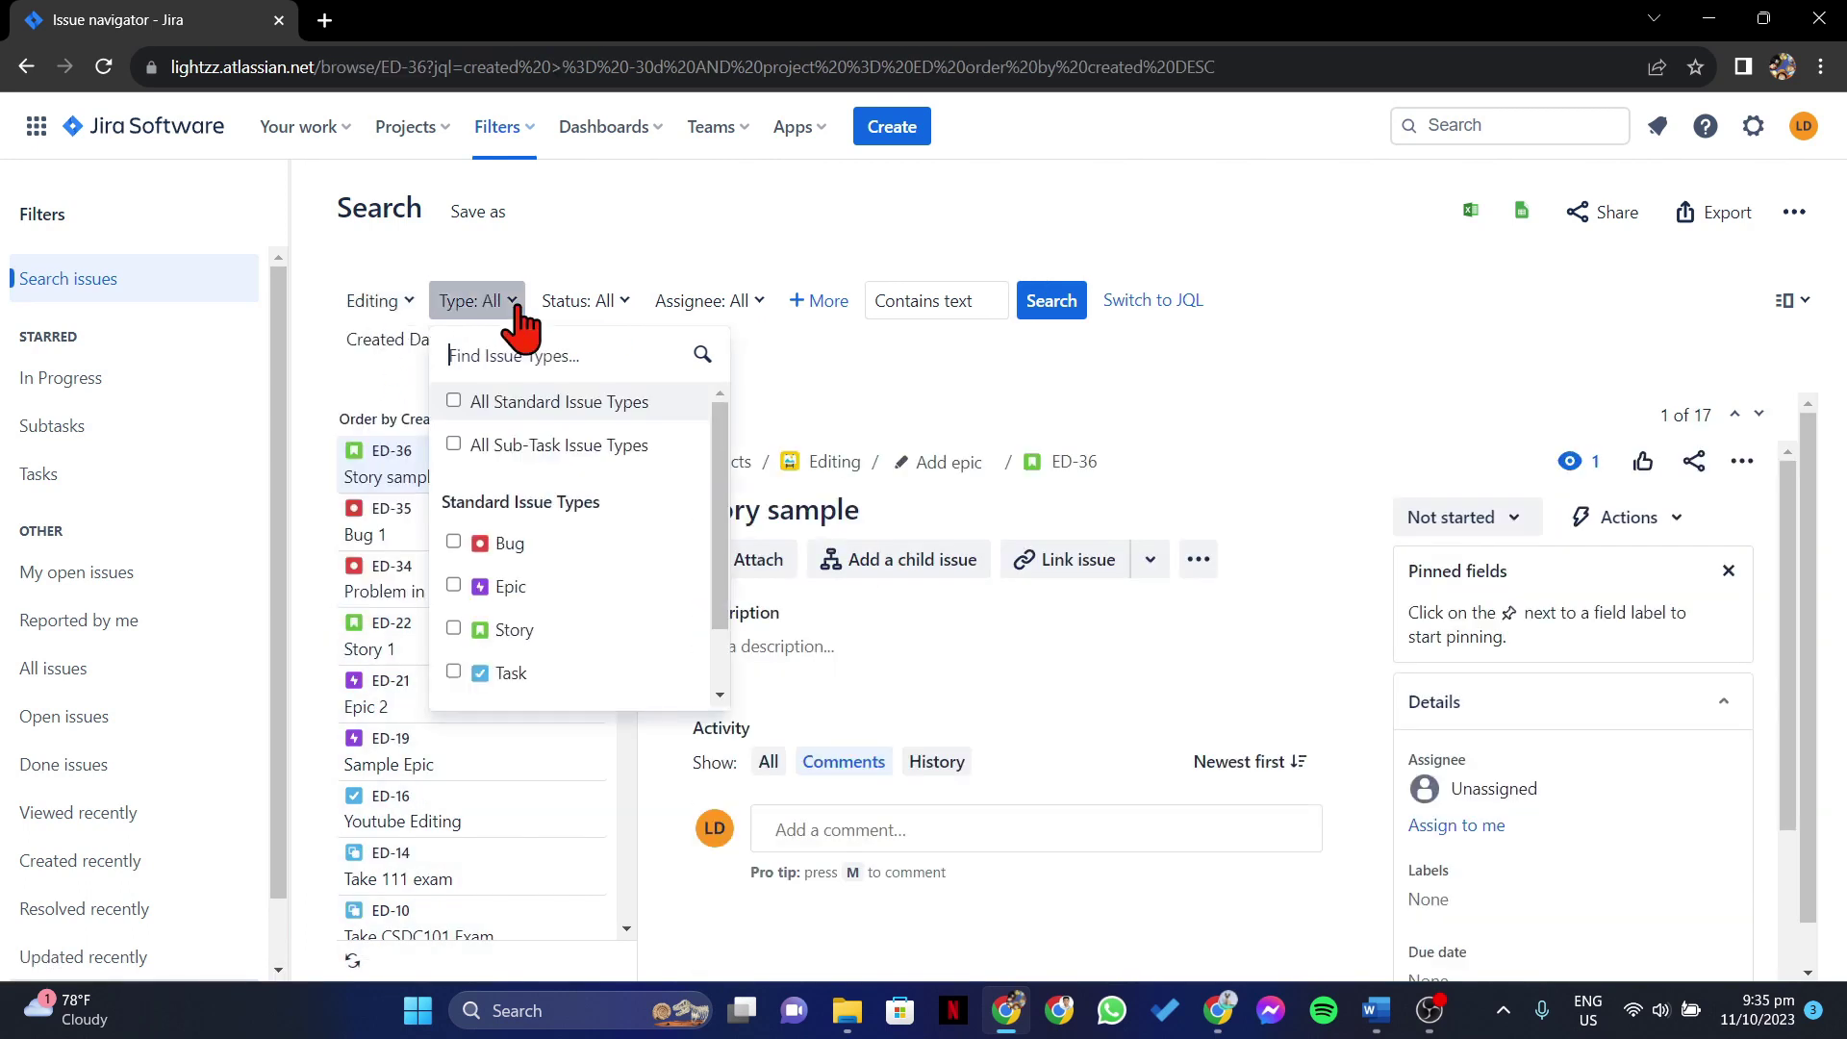
{"action": "left_click", "coordinate": [453, 402]}
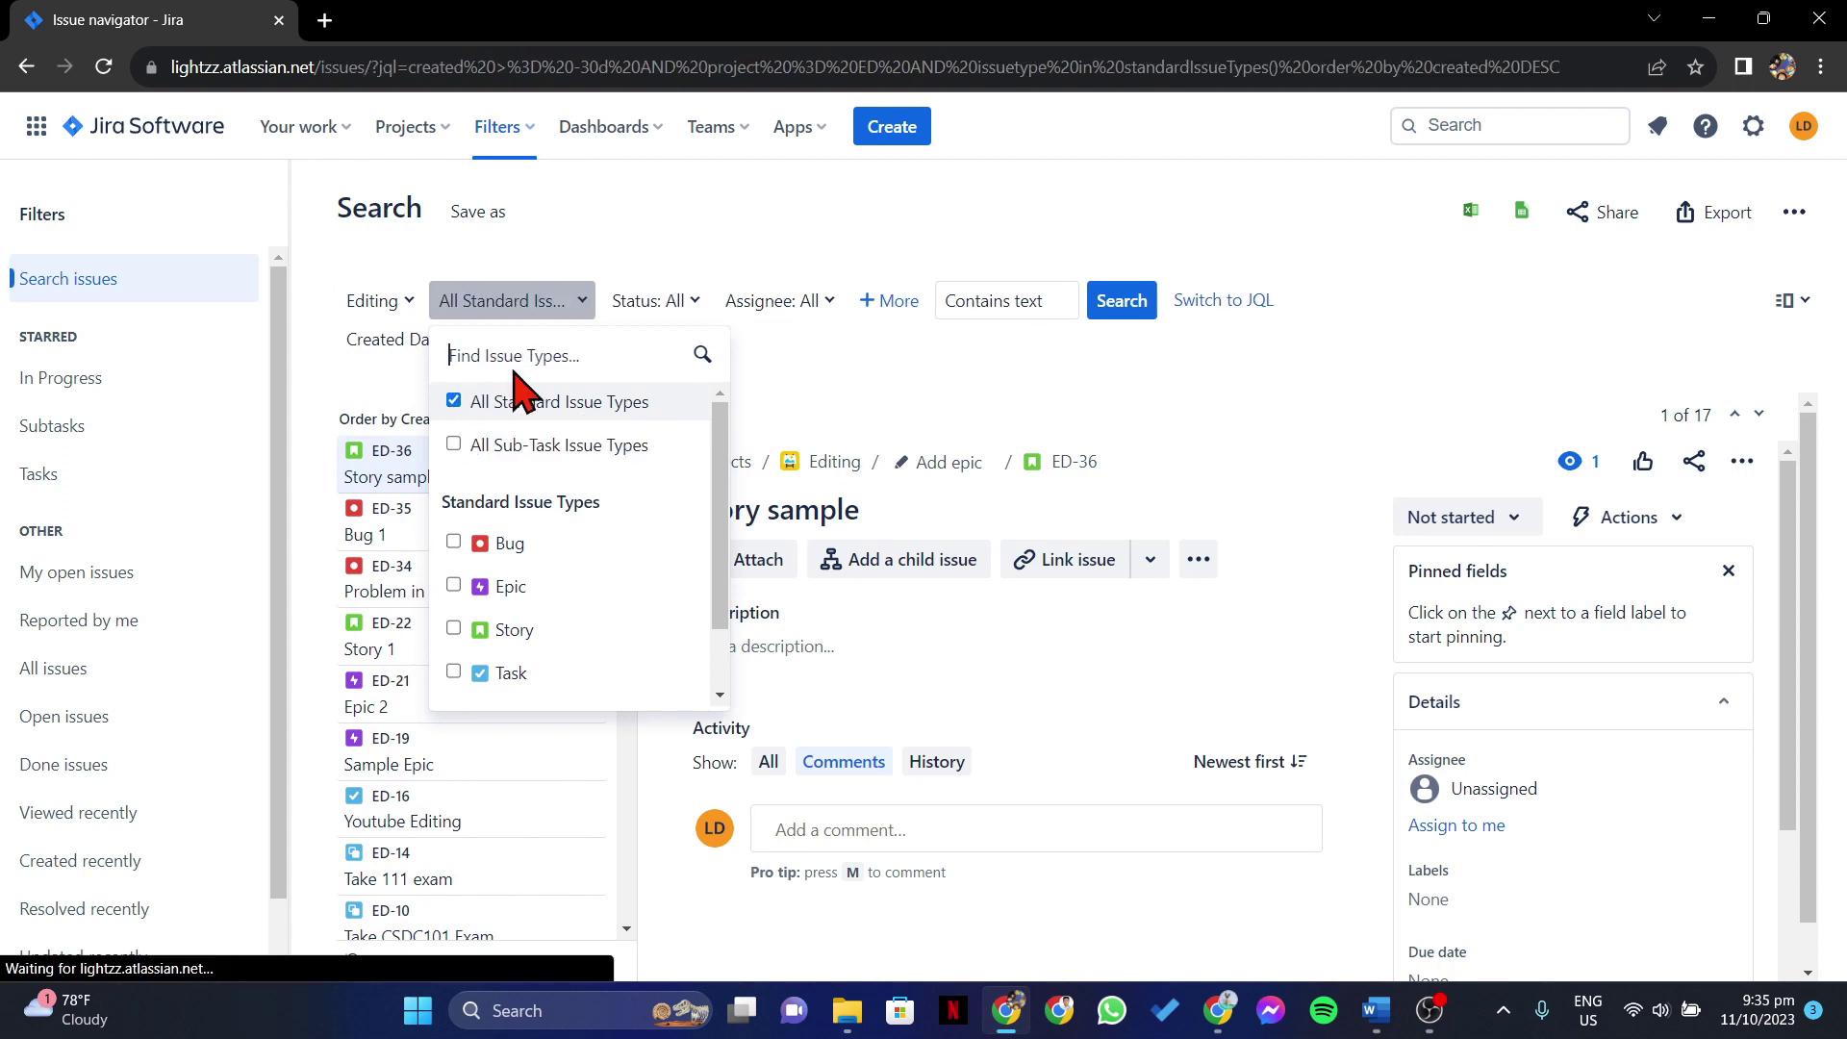
{"action": "left_click", "coordinate": [656, 300]}
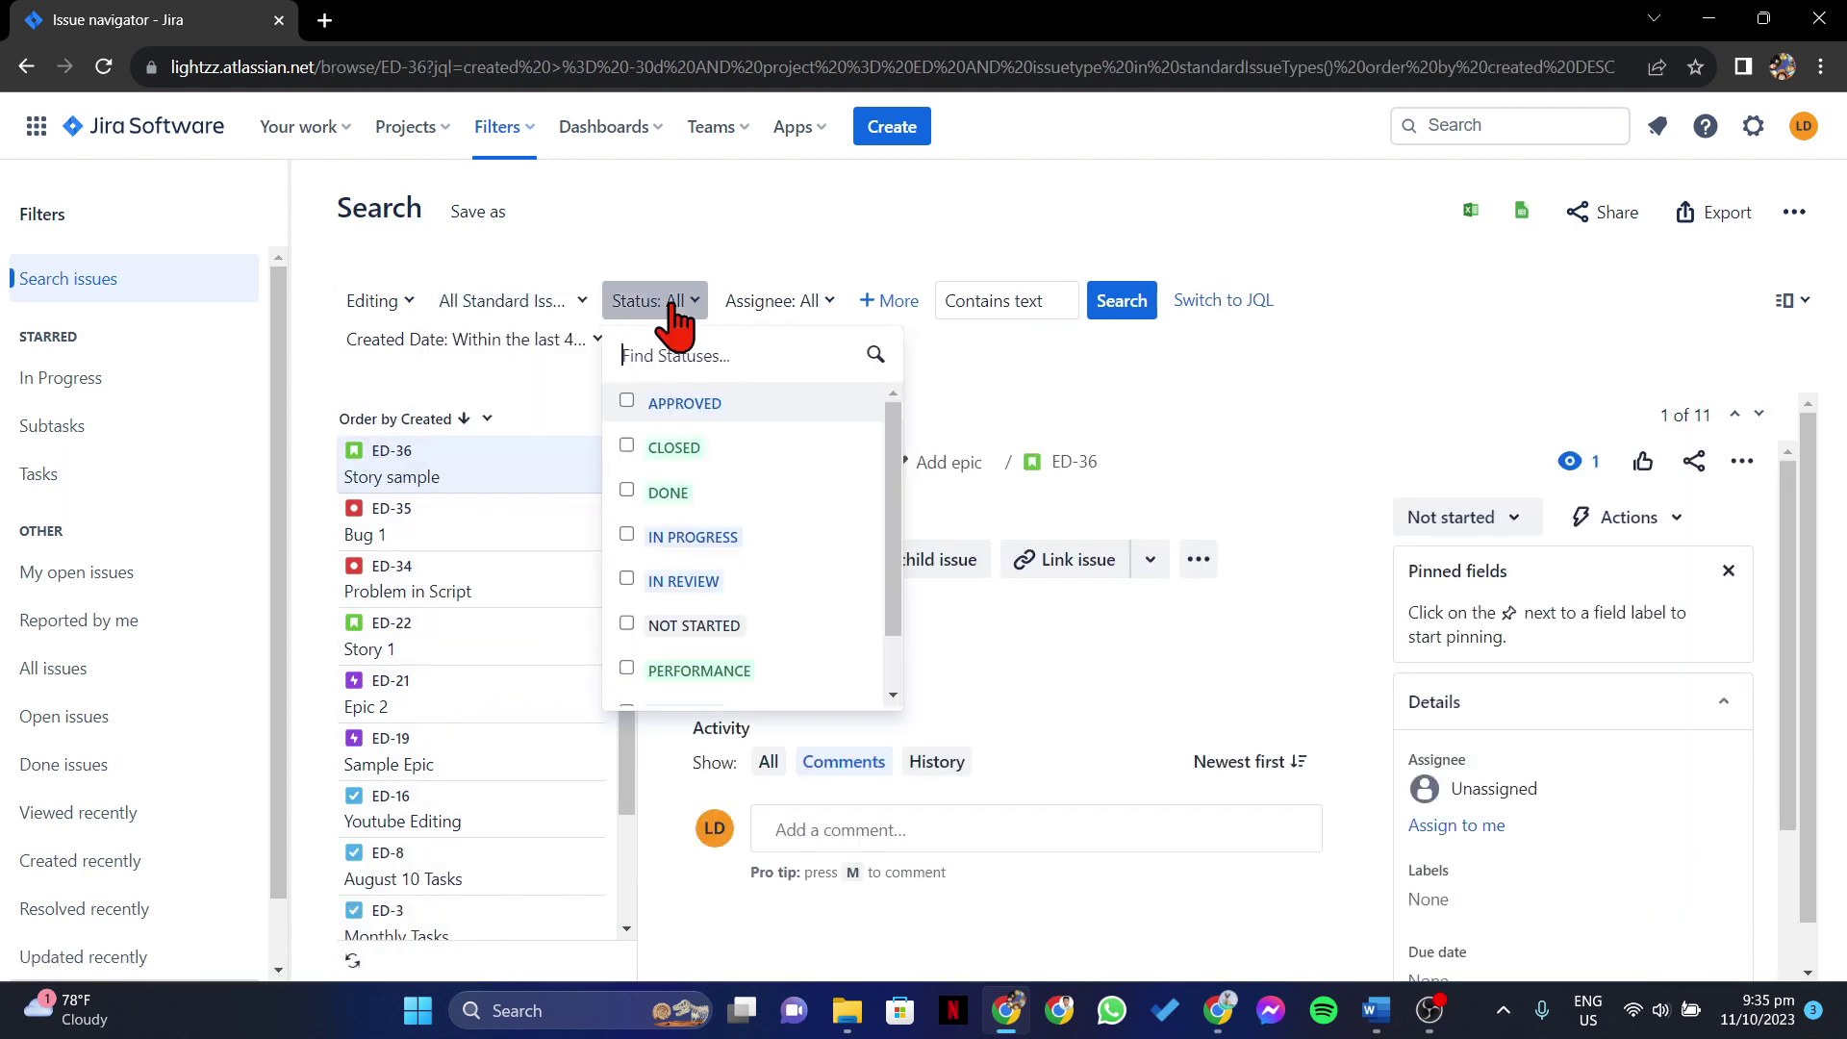
{"action": "left_click", "coordinate": [780, 301]}
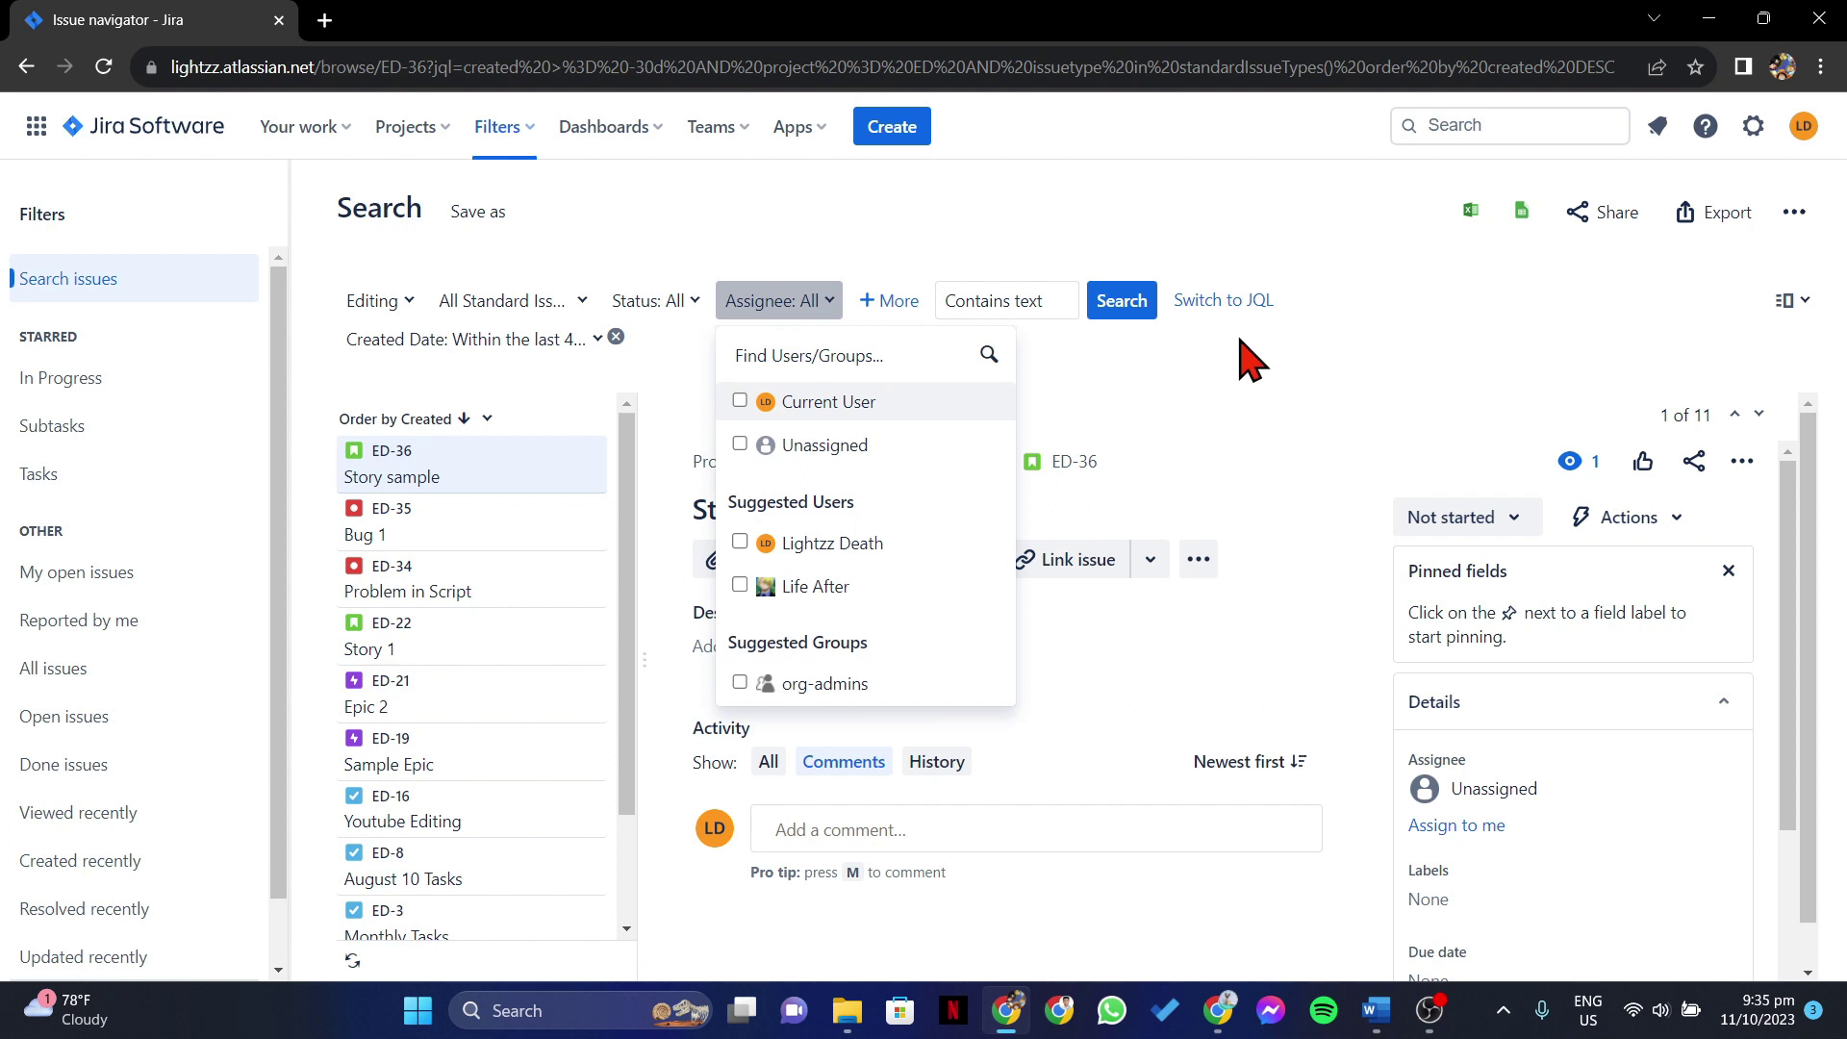
Export the 11 issues as Excel CSV (all fields), producing Jira.csv.
{"action": "left_click", "coordinate": [1728, 212]}
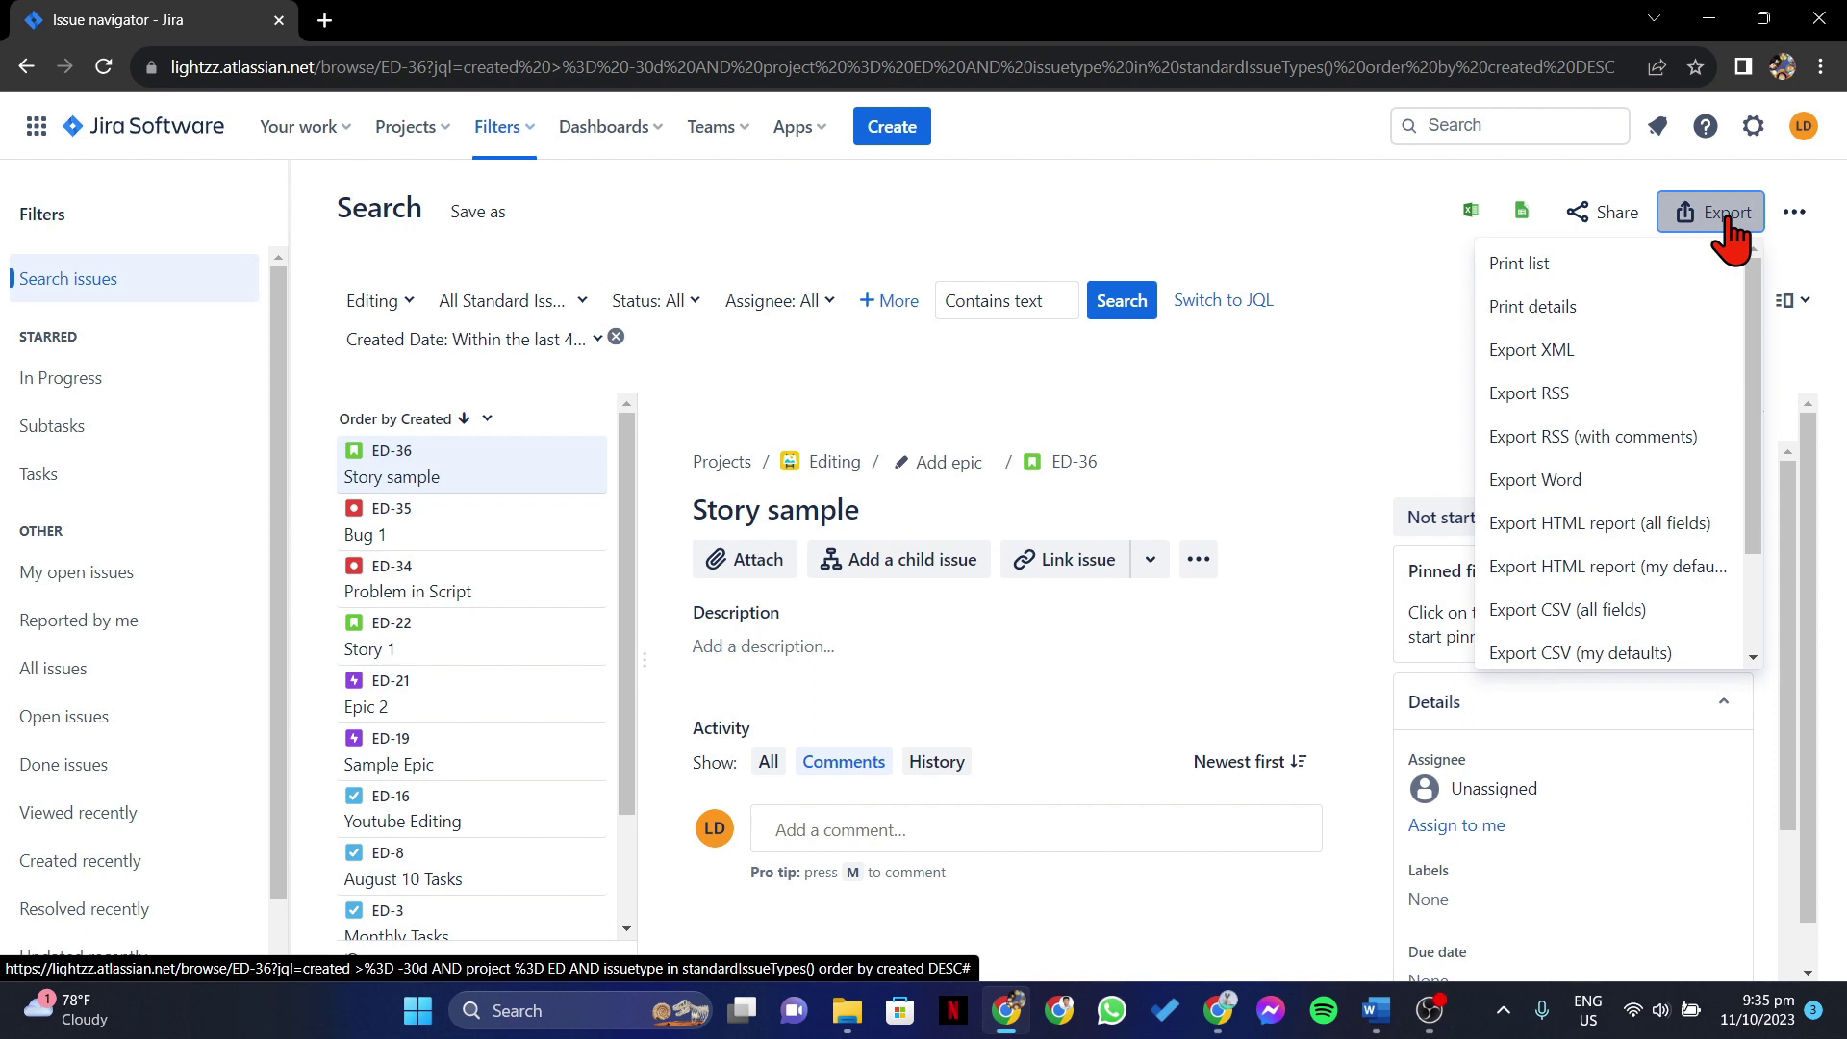
{"action": "scroll", "coordinate": [1718, 362], "scroll_direction": "down", "scroll_amount": 3}
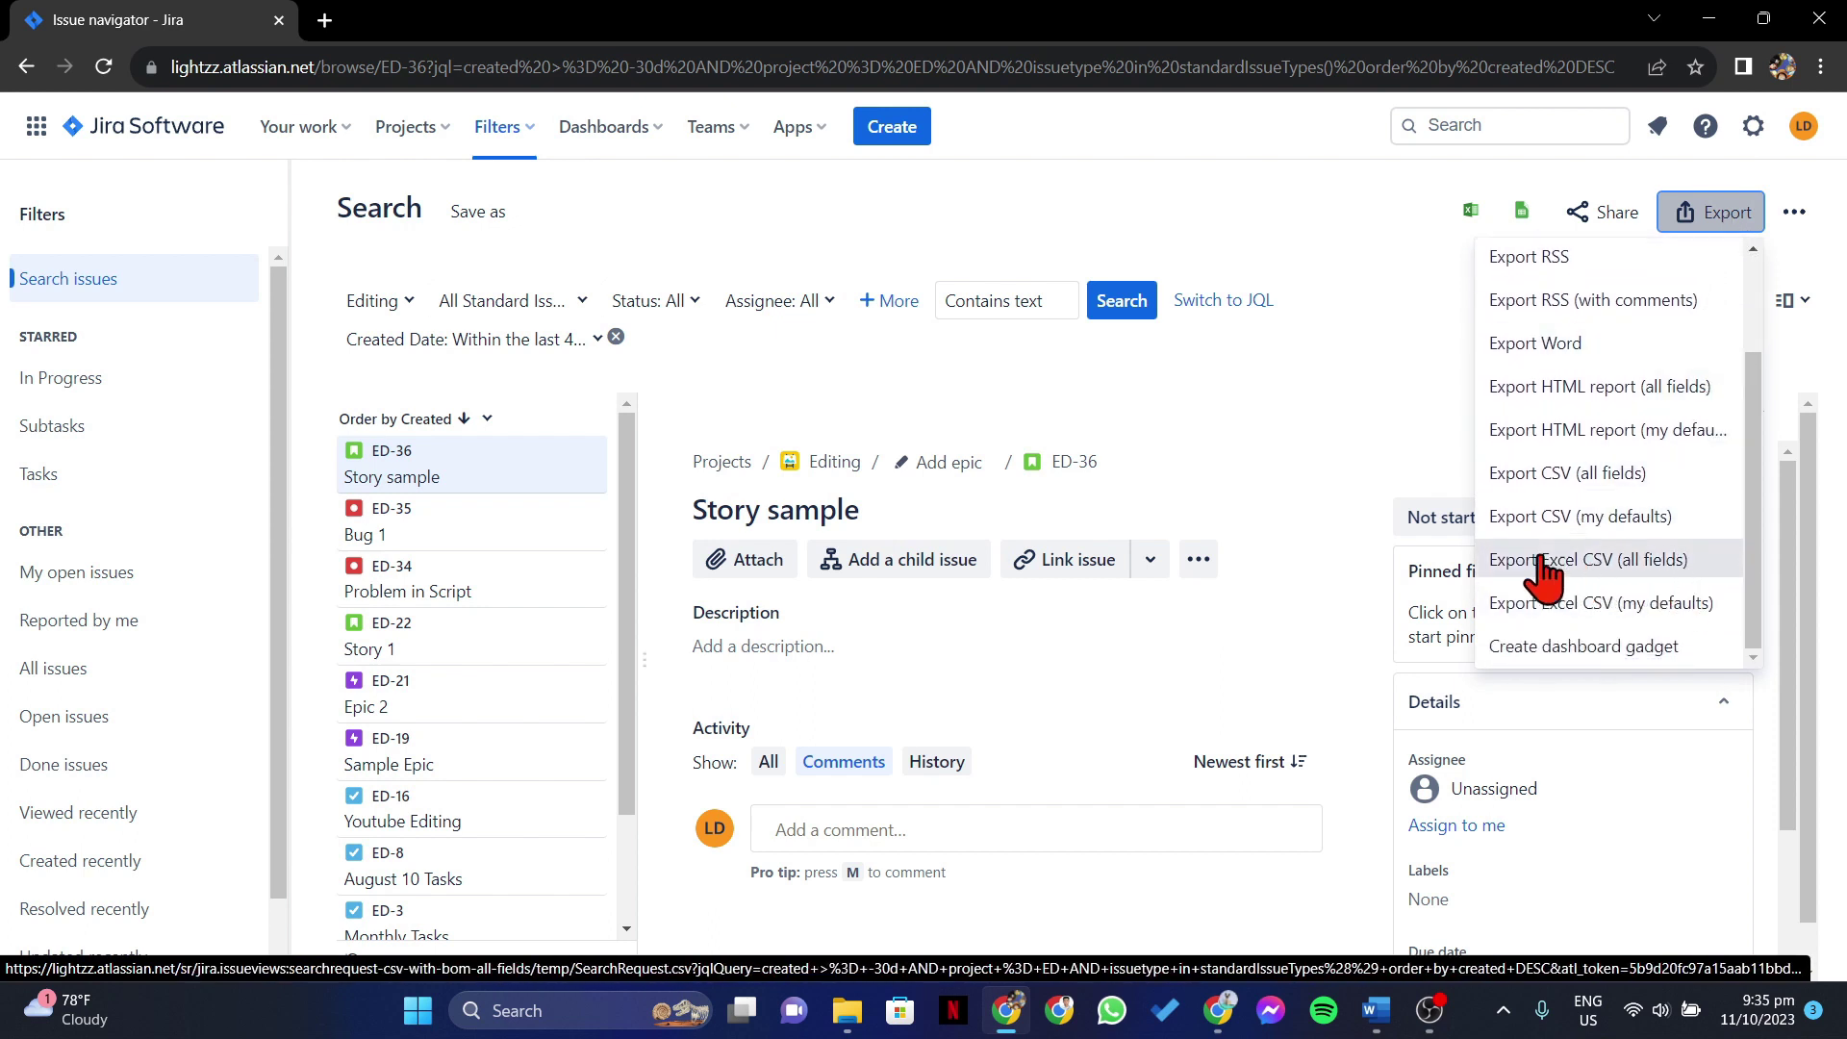
{"action": "left_click", "coordinate": [1623, 564]}
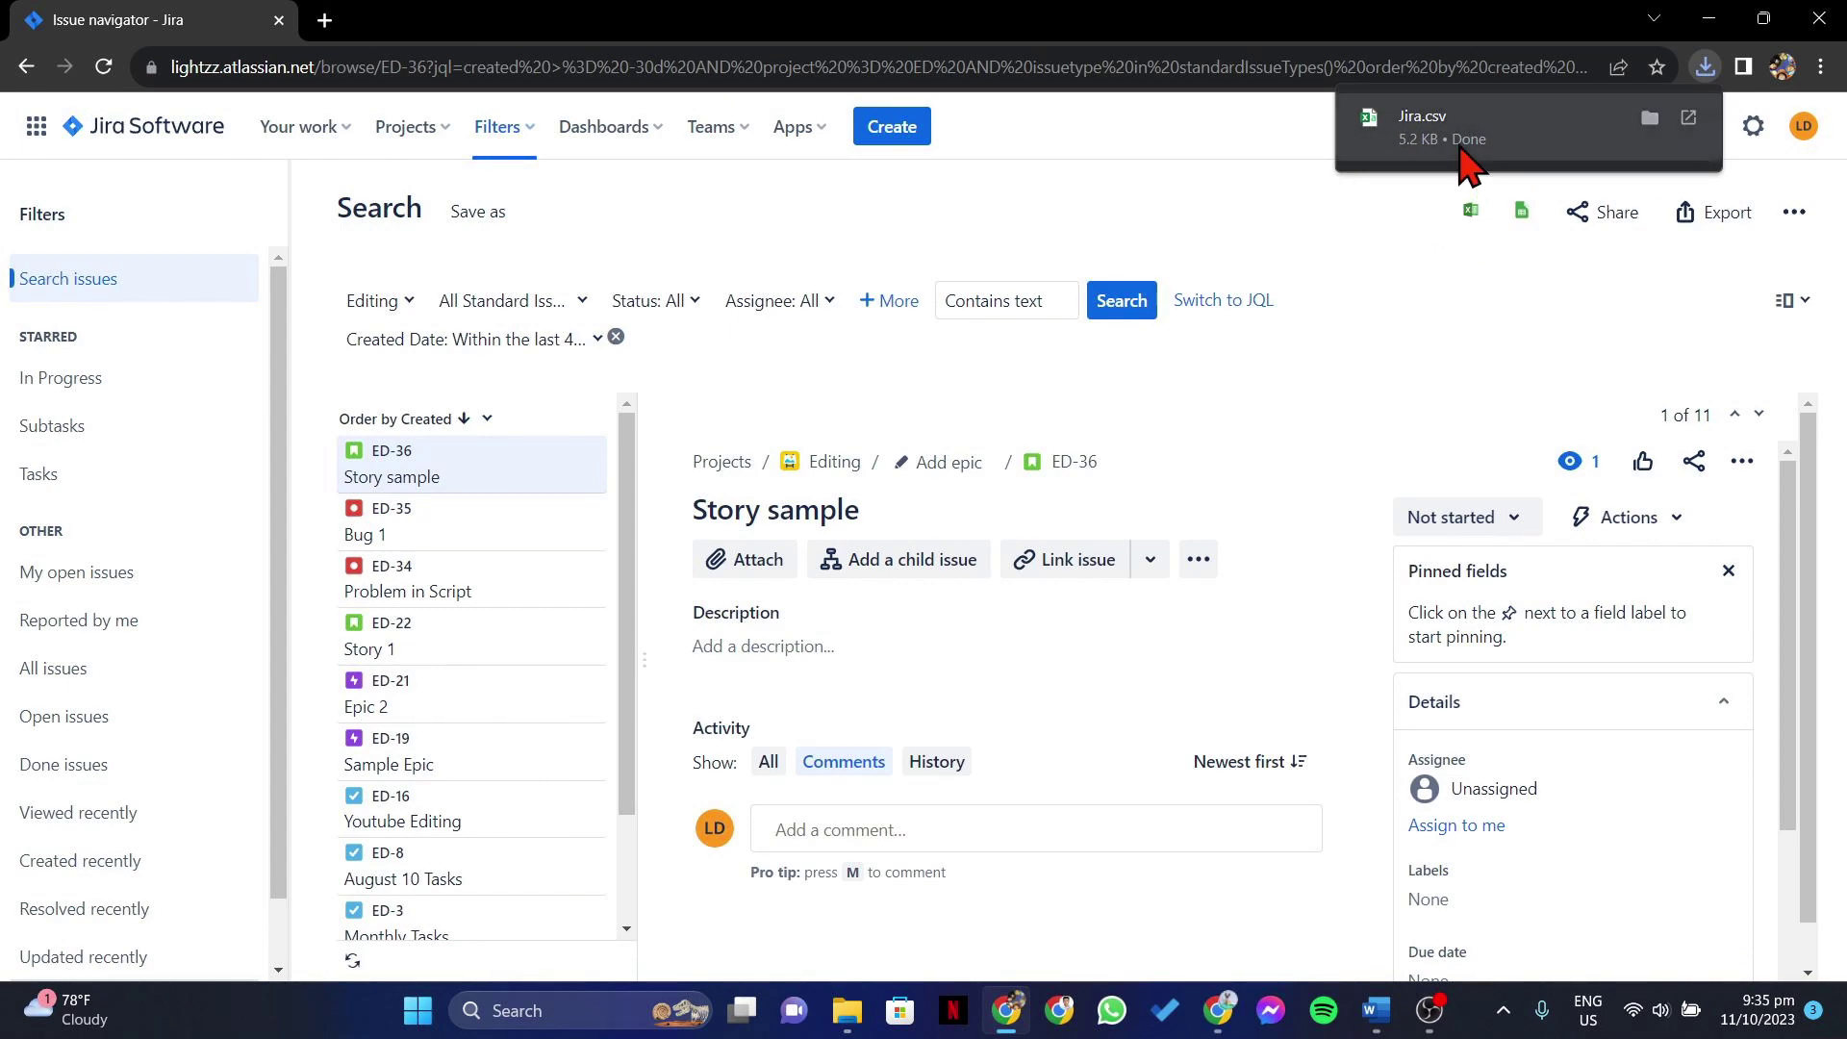
Open the downloaded Jira.csv from Chrome's download bubble in Excel.
{"action": "mouse_move", "coordinate": [1488, 127]}
{"action": "left_click", "coordinate": [1501, 138]}
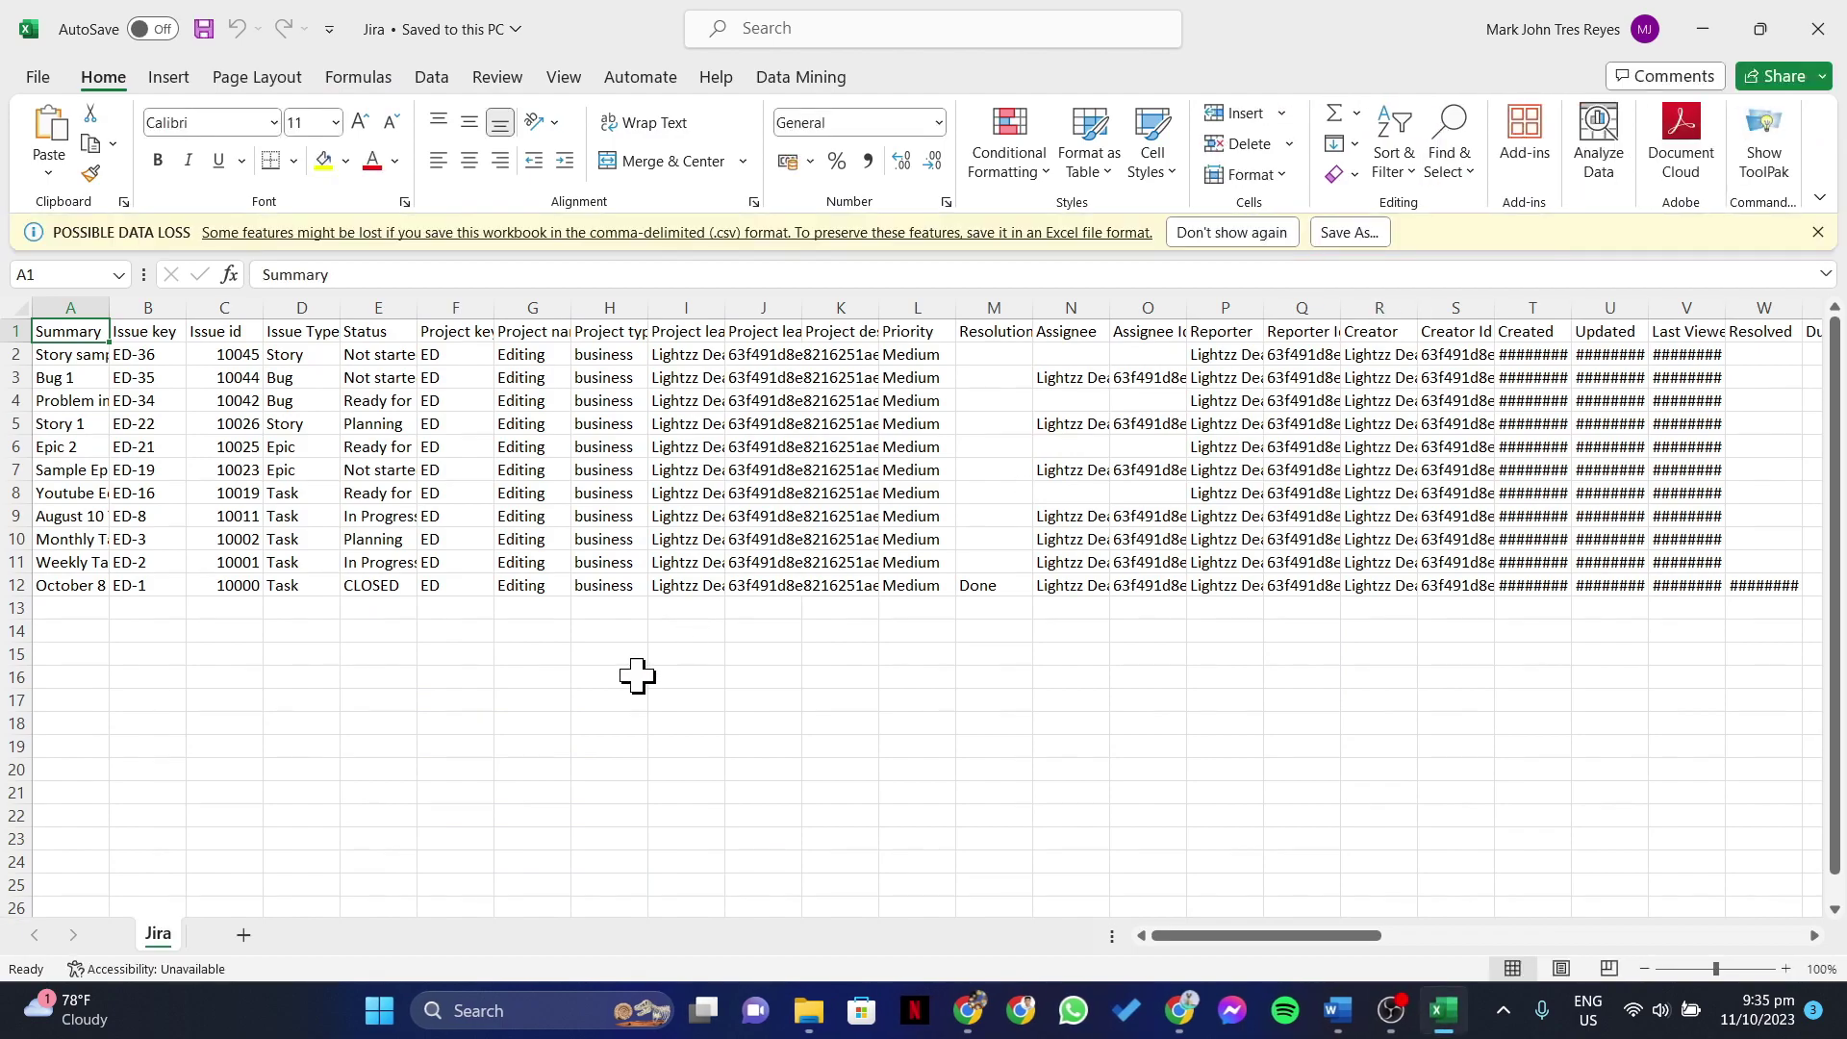
{"action": "mouse_move", "coordinate": [1241, 936]}
{"action": "left_mouse_down"}
{"action": "mouse_move", "coordinate": [1704, 941]}
{"action": "mouse_move", "coordinate": [1155, 936]}
{"action": "left_mouse_up"}
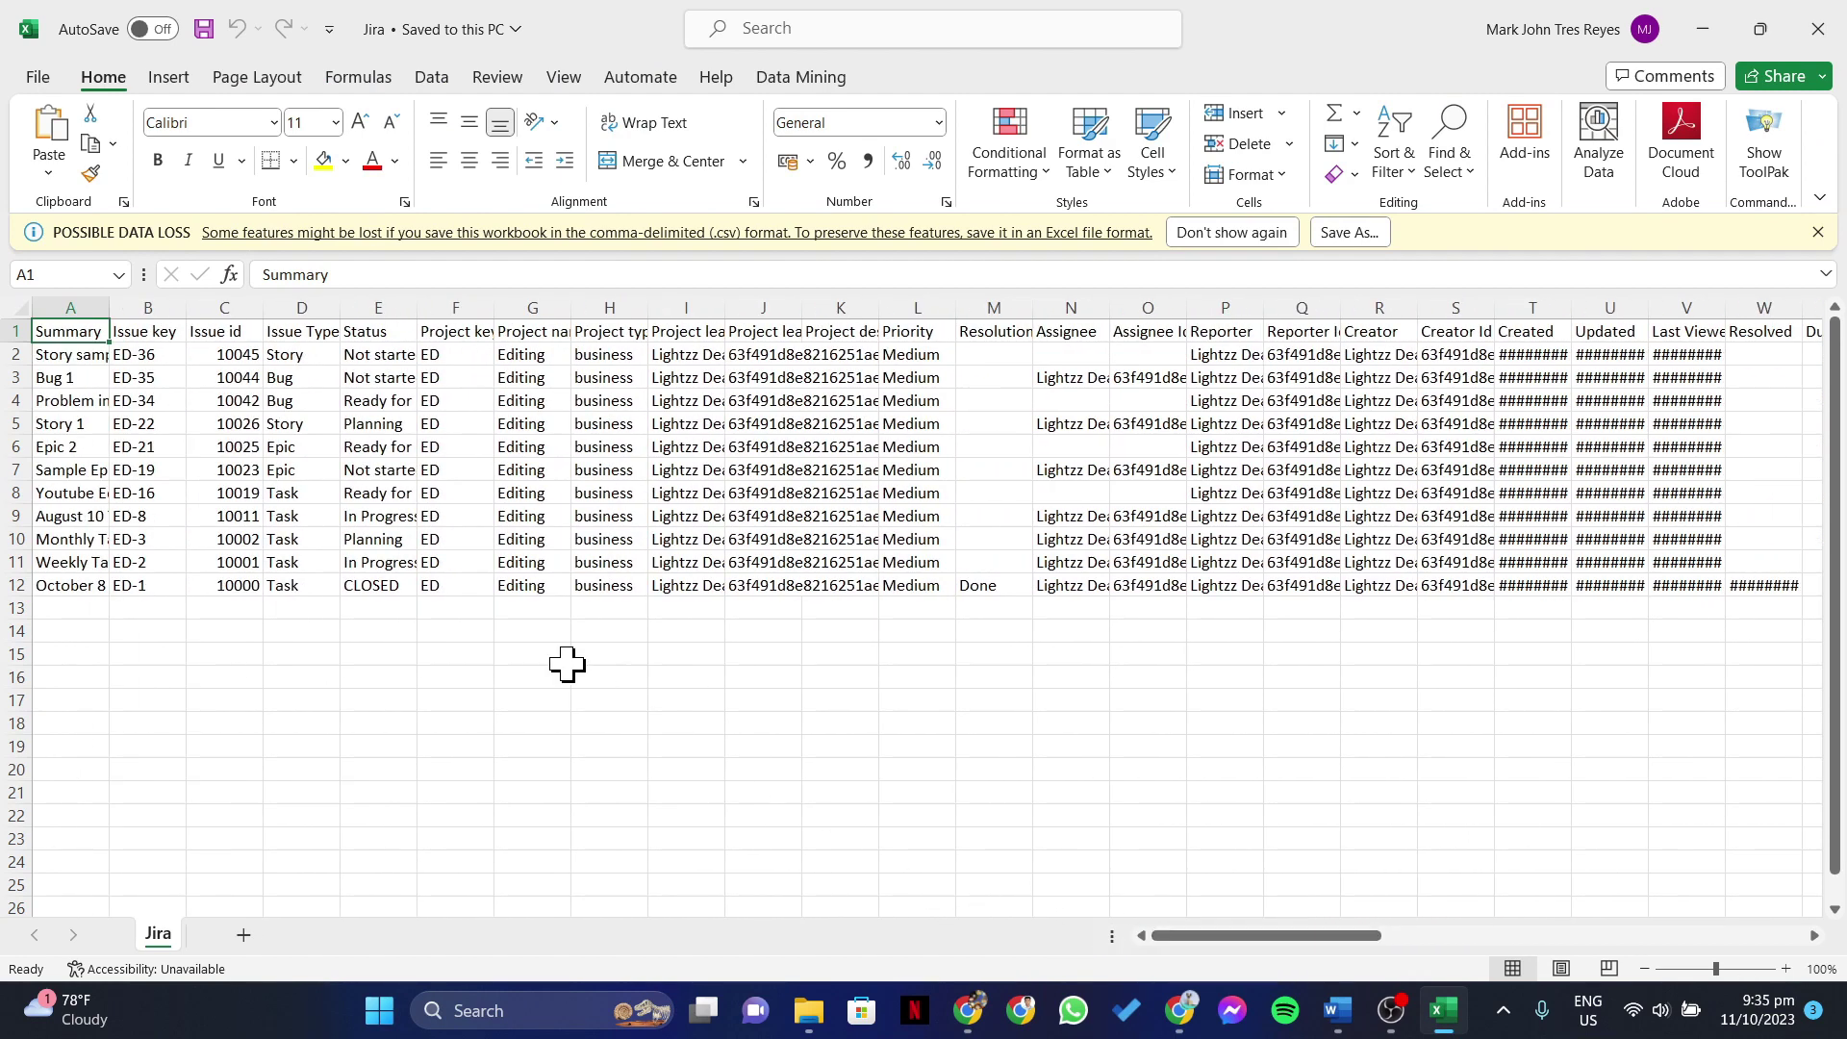